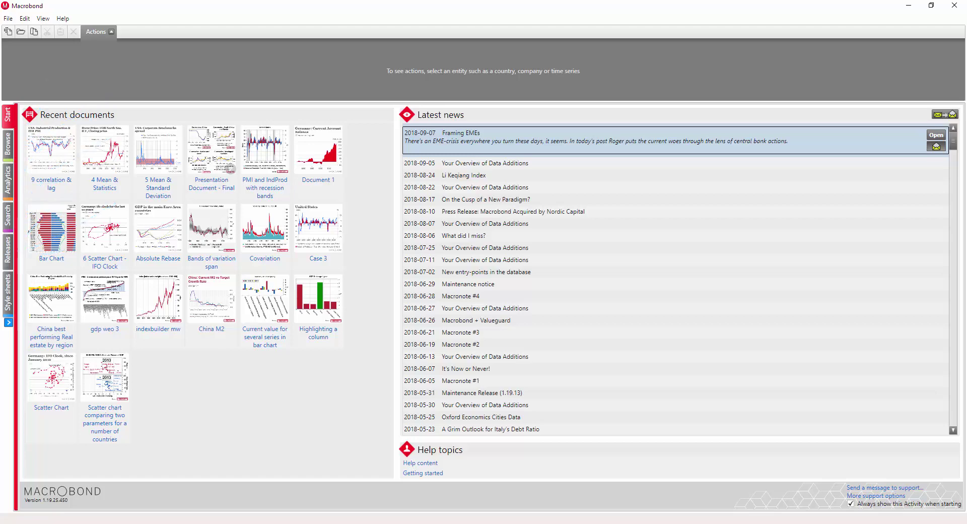
Step: Browse to Argentina and chart its IMF WEO Current Account/GDP series
{"action": "left_click", "coordinate": [8, 146]}
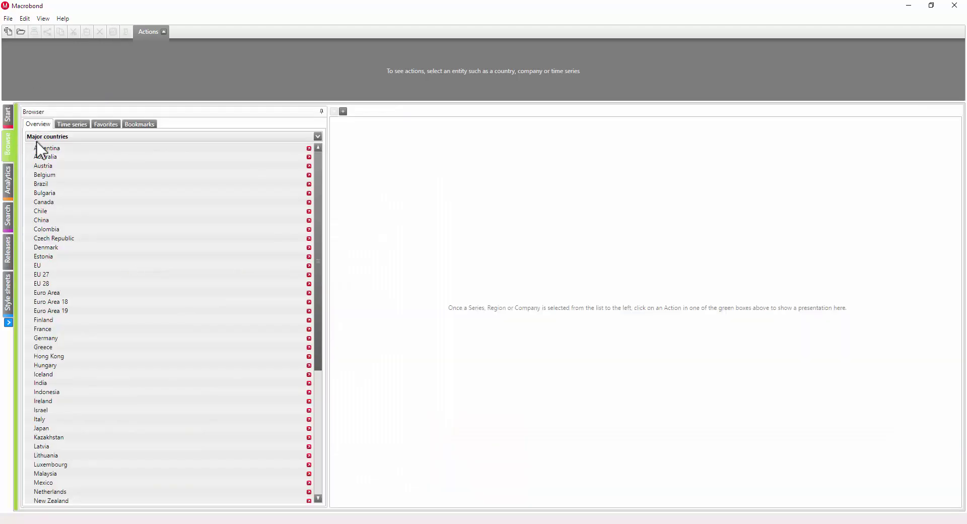
{"action": "left_click", "coordinate": [56, 148]}
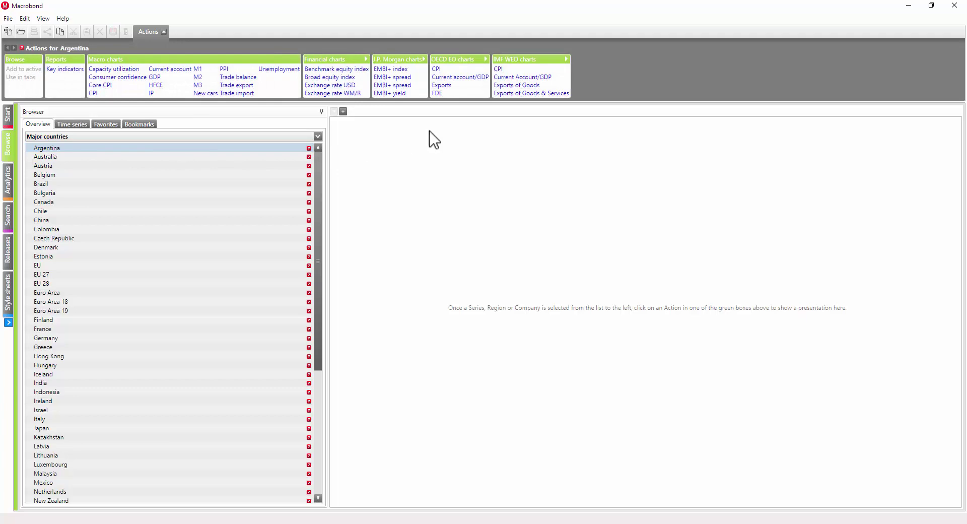
{"action": "left_click", "coordinate": [522, 78]}
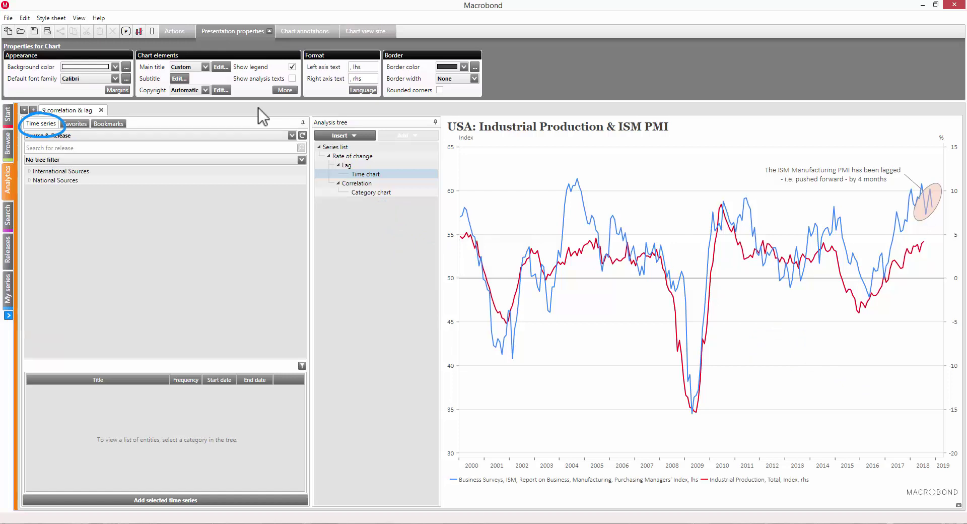
Step: Organise the series tree by Country & Region and expand Australia
{"action": "left_click", "coordinate": [292, 134]}
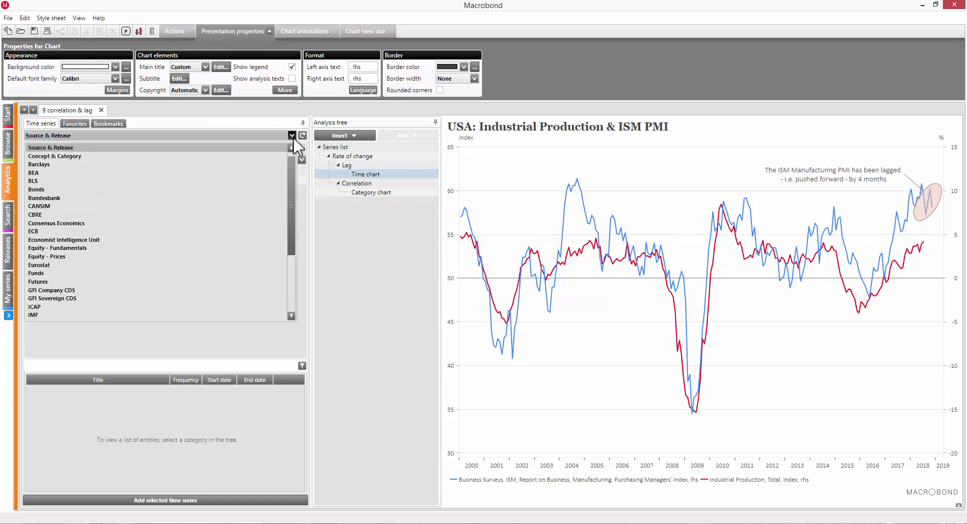
{"action": "mouse_move", "coordinate": [293, 168]}
{"action": "left_mouse_down"}
{"action": "mouse_move", "coordinate": [295, 236]}
{"action": "mouse_move", "coordinate": [287, 161]}
{"action": "left_mouse_up"}
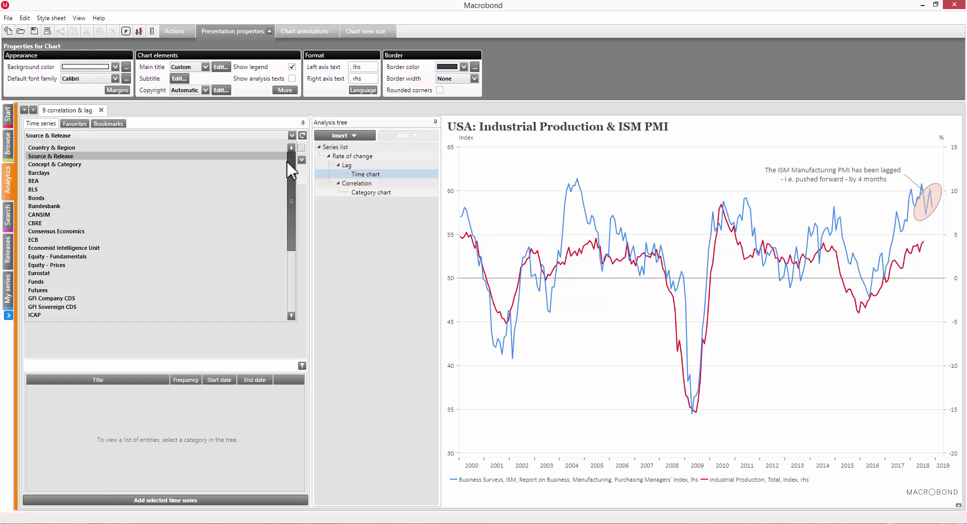
{"action": "left_click", "coordinate": [191, 147]}
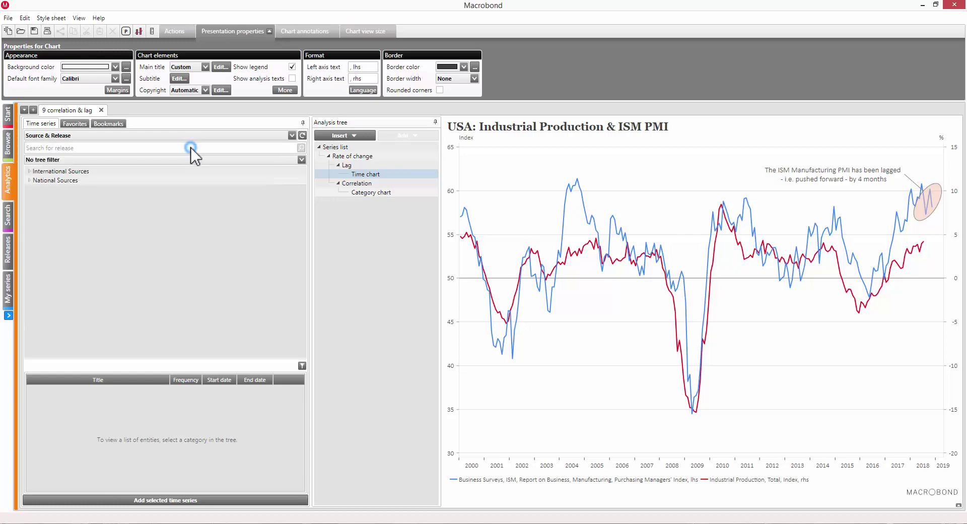
{"action": "scroll", "coordinate": [187, 169], "scroll_direction": "down", "scroll_amount": 5}
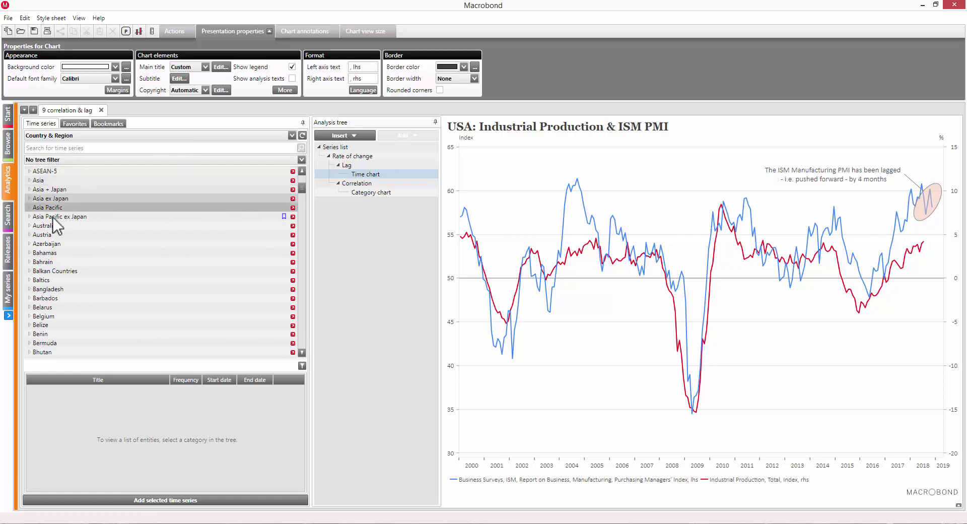
{"action": "left_click", "coordinate": [29, 226]}
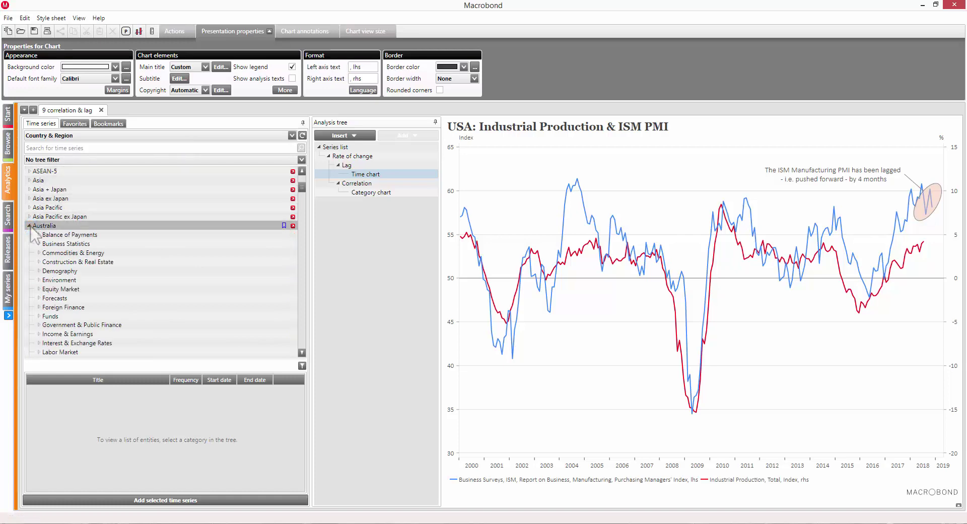
Step: Reorganise the tree by Source & Release and expand National Sources > All Countries > Australia
{"action": "left_click", "coordinate": [291, 135]}
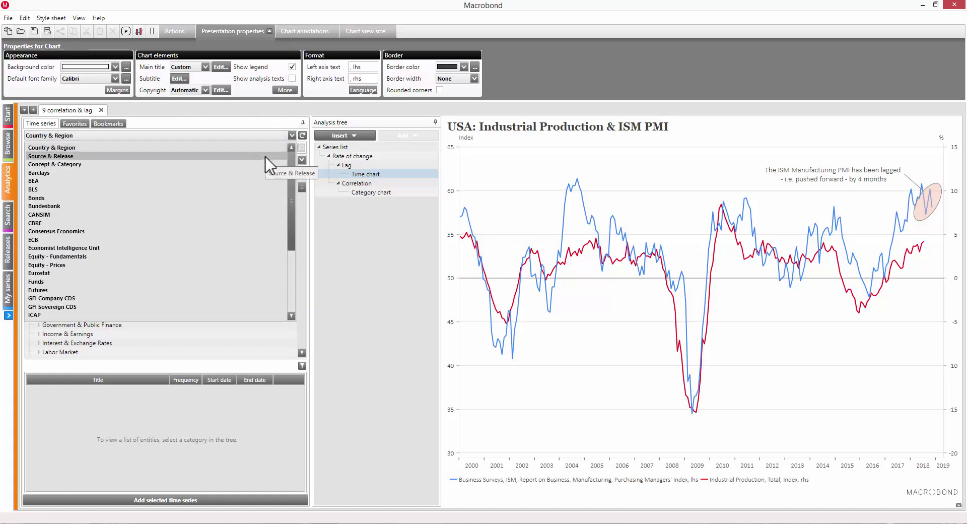
{"action": "left_click", "coordinate": [265, 156]}
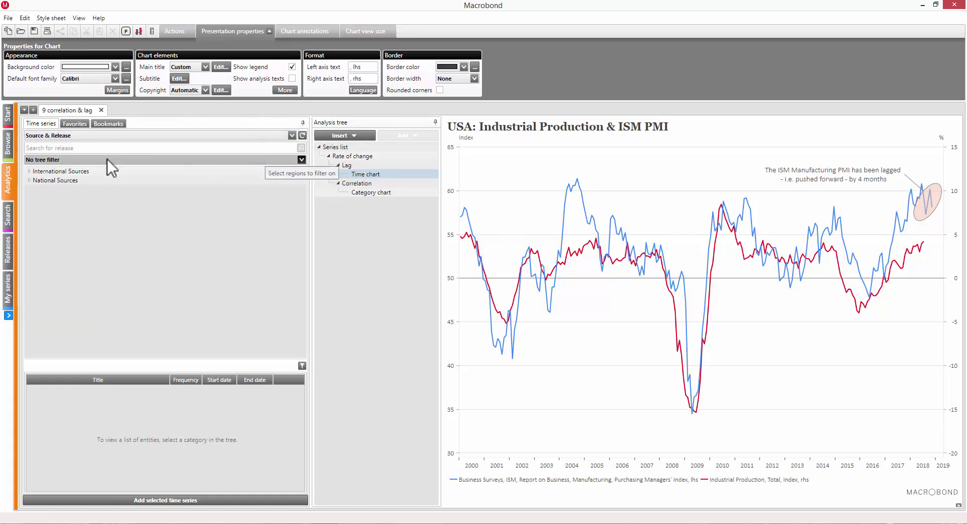
{"action": "left_click", "coordinate": [30, 180]}
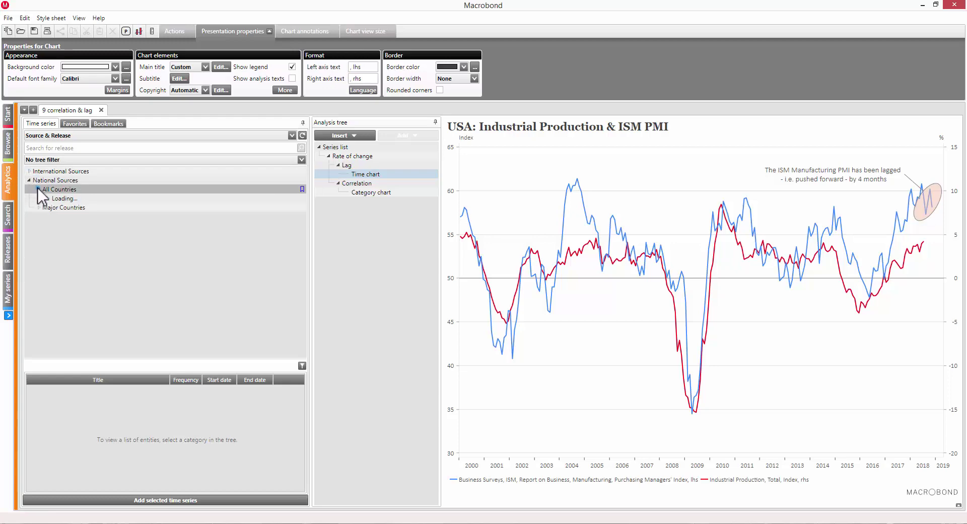
{"action": "left_click", "coordinate": [38, 189]}
{"action": "left_click", "coordinate": [49, 253]}
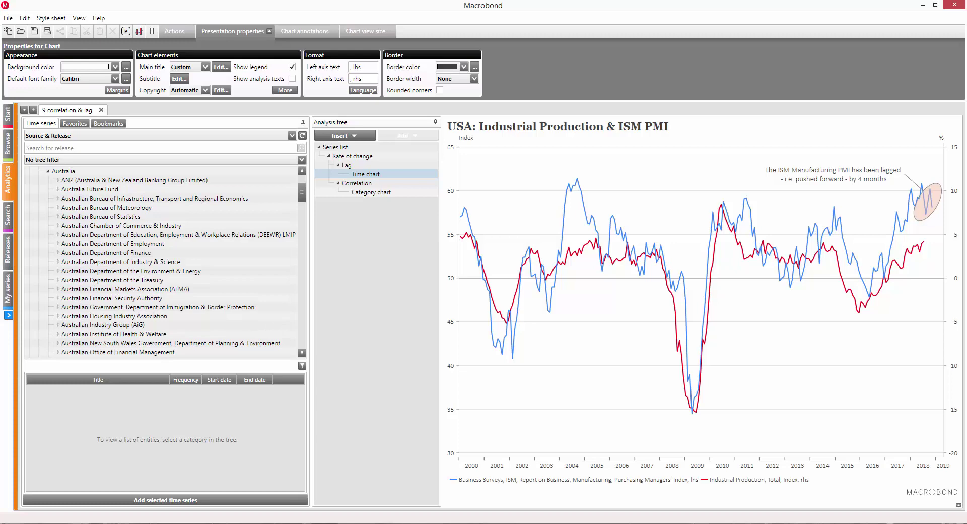
Step: Organise by Concept & Category and list National Sources > Labor Market > Unemployment Rate series
{"action": "left_click", "coordinate": [289, 135]}
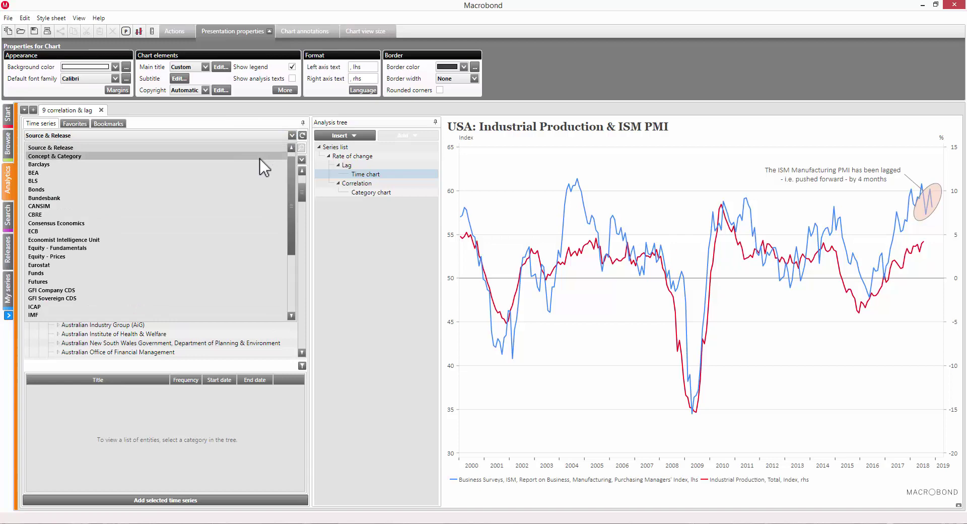
{"action": "left_click", "coordinate": [260, 158]}
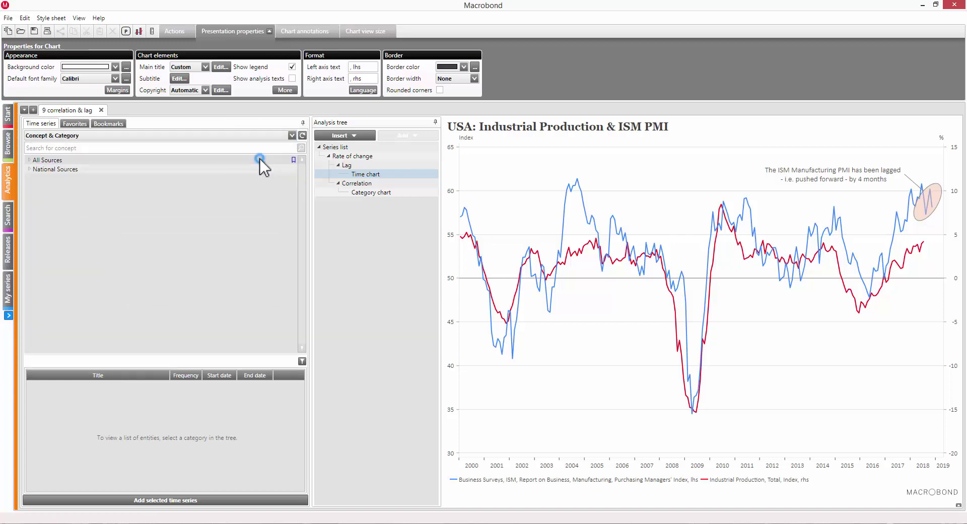
{"action": "left_click", "coordinate": [28, 169]}
{"action": "left_click", "coordinate": [39, 250]}
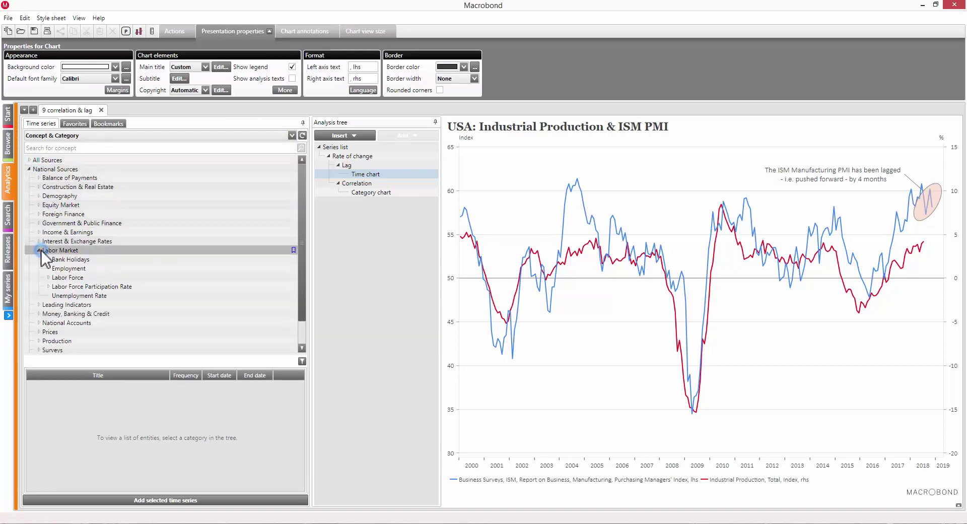
{"action": "left_click", "coordinate": [68, 296]}
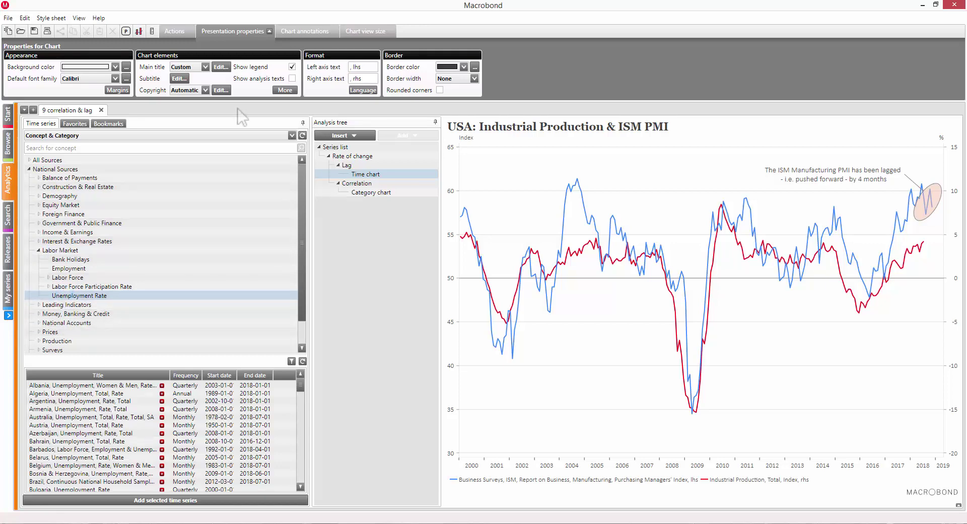
Step: Switch the series tree back to Country & Region organisation
{"action": "left_click", "coordinate": [292, 135]}
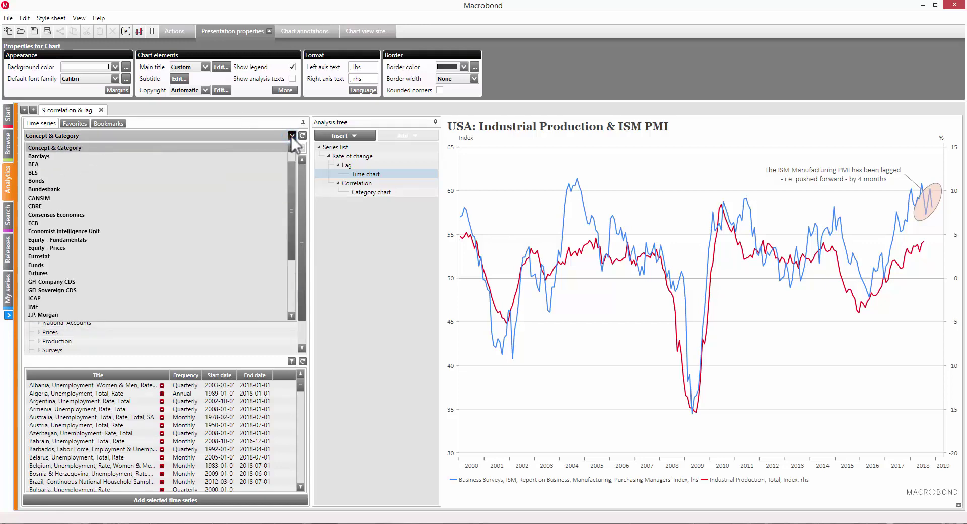
{"action": "left_click_drag", "start_coordinate": [292, 186], "coordinate": [294, 232]}
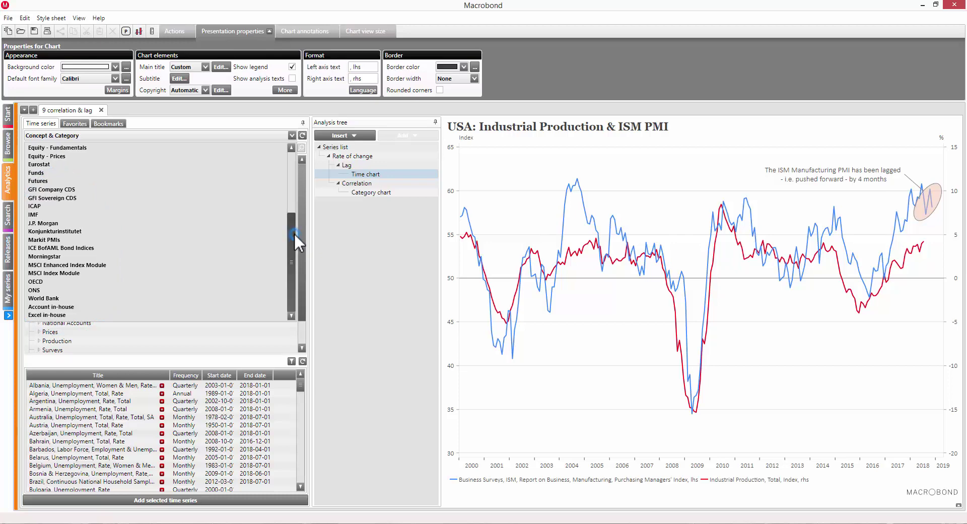
{"action": "left_click_drag", "start_coordinate": [294, 232], "coordinate": [291, 170]}
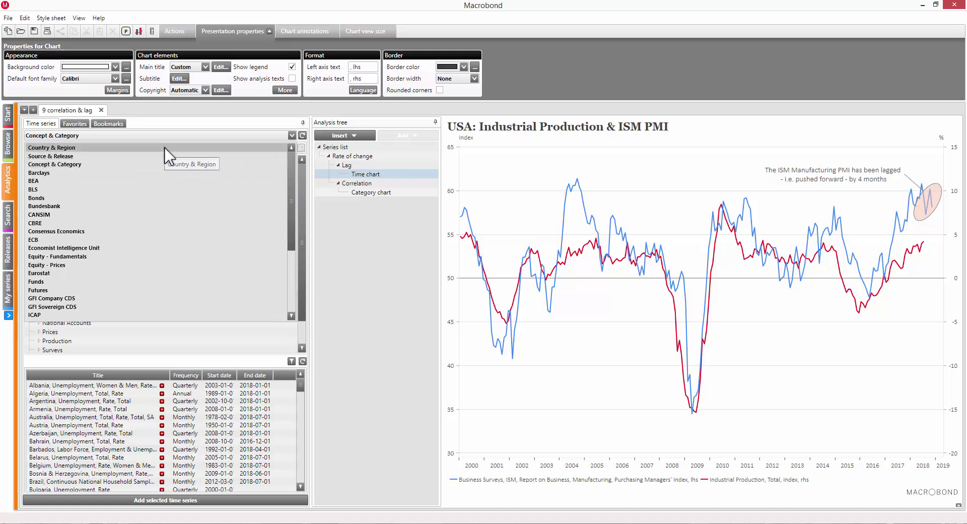
{"action": "left_click", "coordinate": [165, 147]}
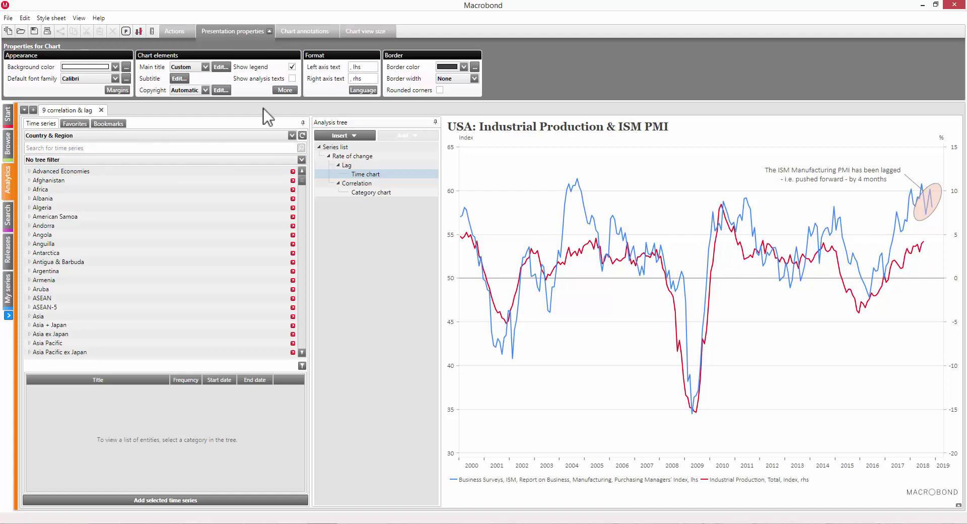
Step: Filter the country tree to the Euro Area and expand the Department account bookmarks
{"action": "left_click", "coordinate": [301, 159]}
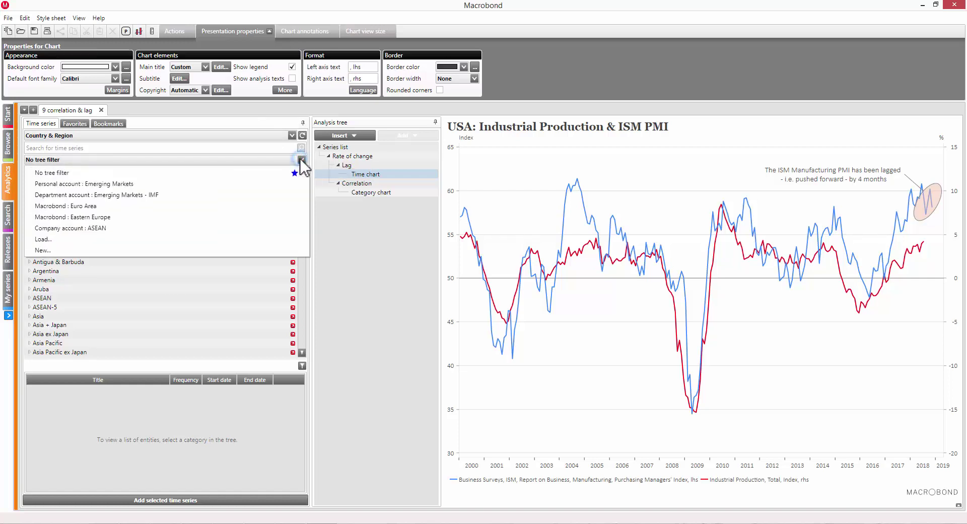
{"action": "left_click", "coordinate": [281, 207]}
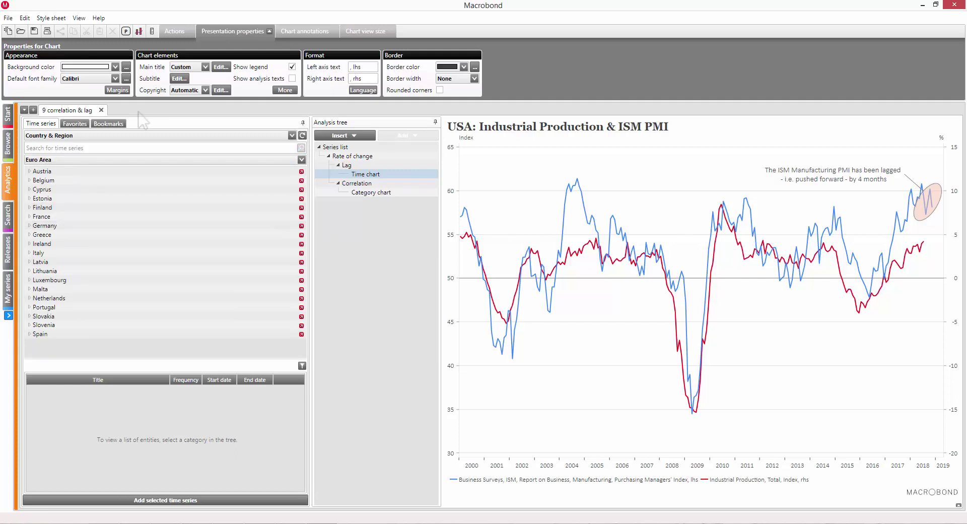
{"action": "left_click", "coordinate": [115, 125]}
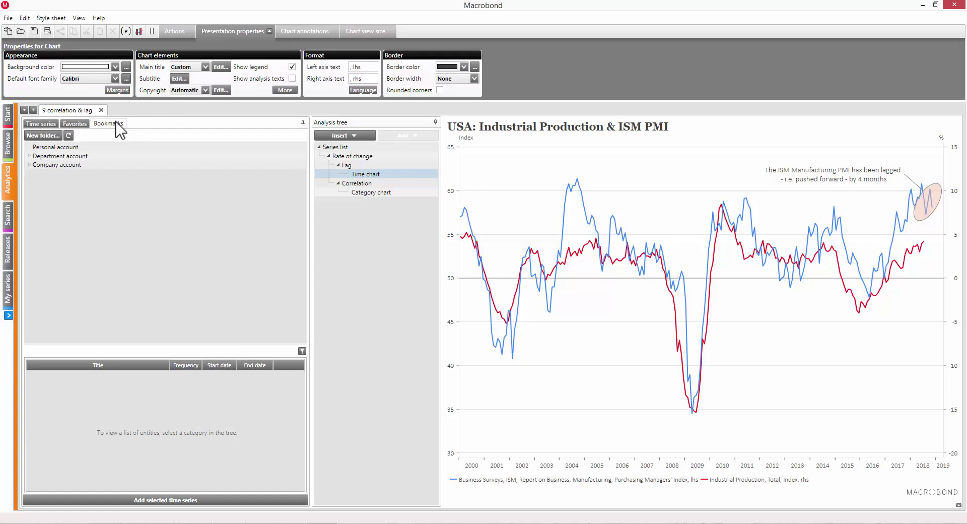
{"action": "left_click", "coordinate": [29, 156]}
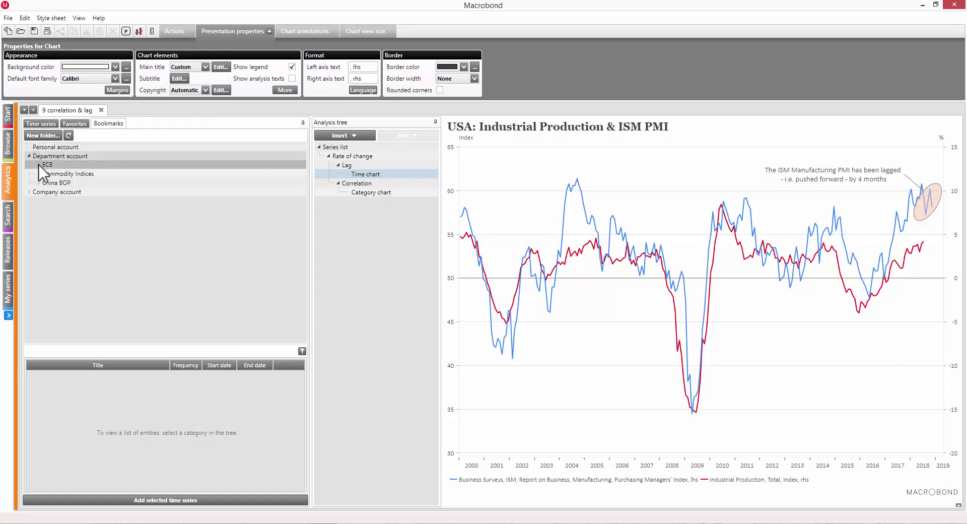
Step: Load the ECB > China BOP > BPM 6 - Preliminary bookmark, then show Favorites
{"action": "left_click", "coordinate": [38, 165]}
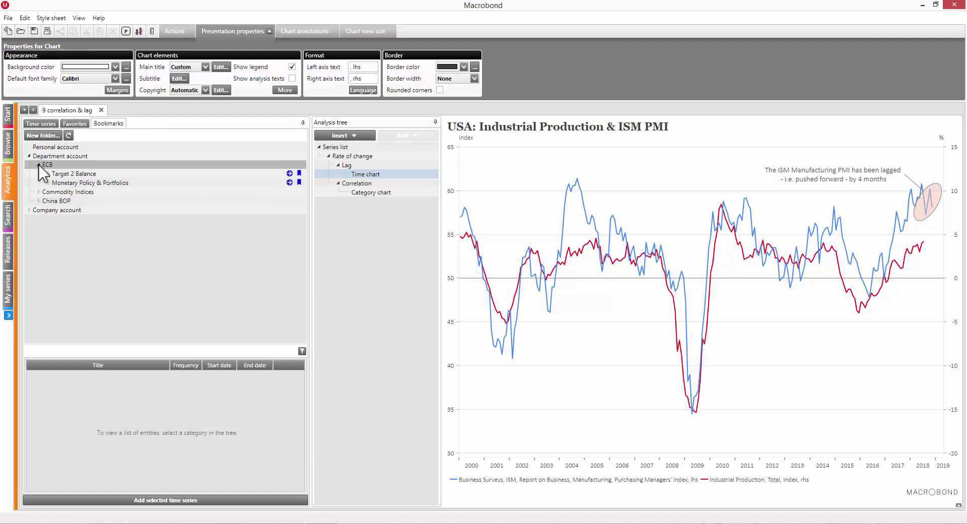
{"action": "left_click", "coordinate": [39, 201]}
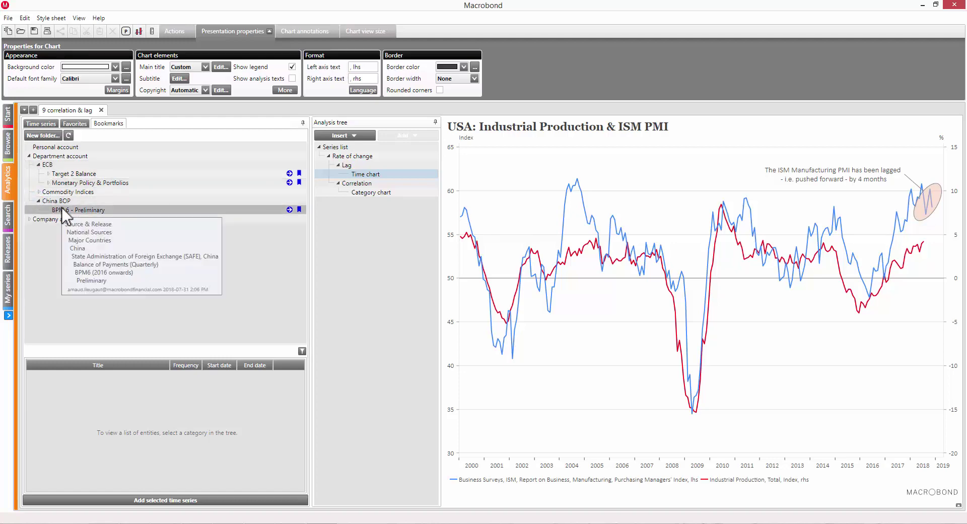
{"action": "left_click", "coordinate": [61, 211]}
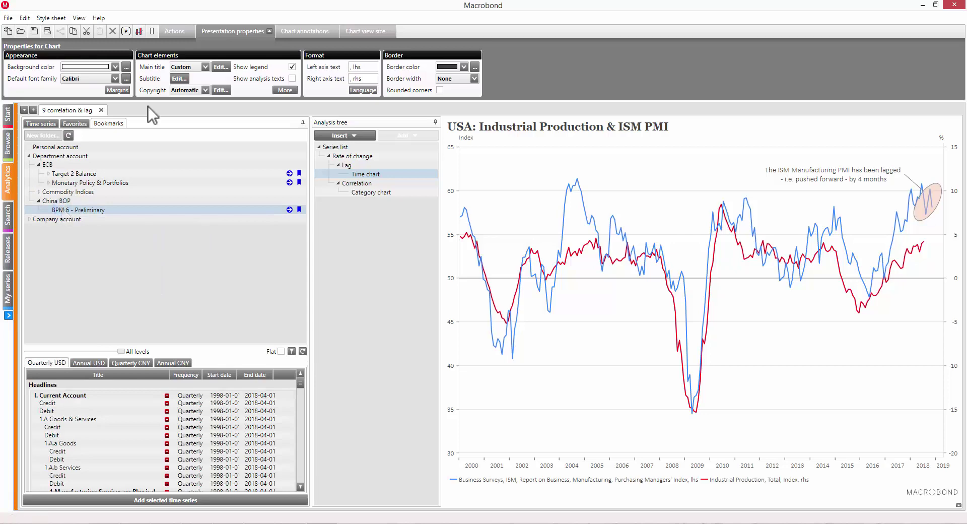
{"action": "left_click", "coordinate": [81, 125]}
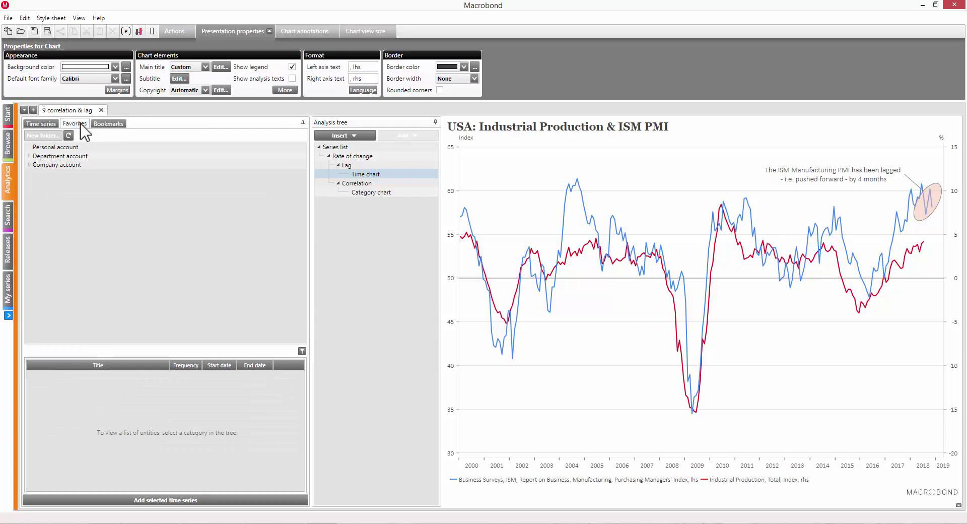
Step: List the Department account's Commodity Spot Prices to use favourites, then go to Search
{"action": "double_click", "coordinate": [60, 157]}
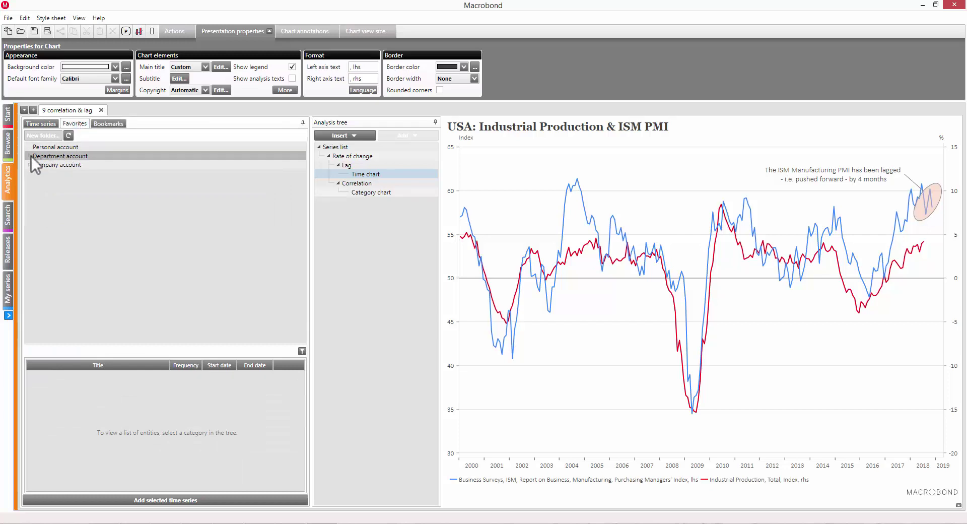
{"action": "left_click", "coordinate": [50, 165]}
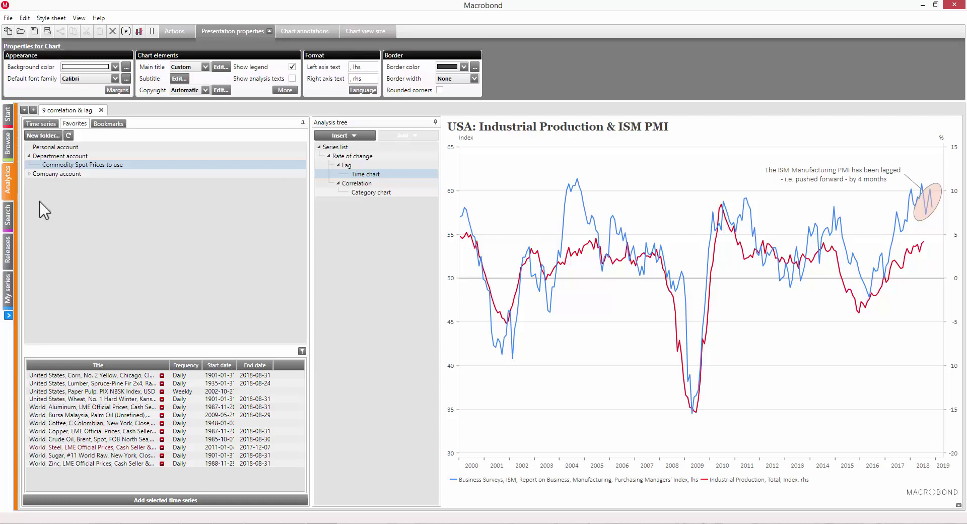
{"action": "left_click", "coordinate": [9, 216]}
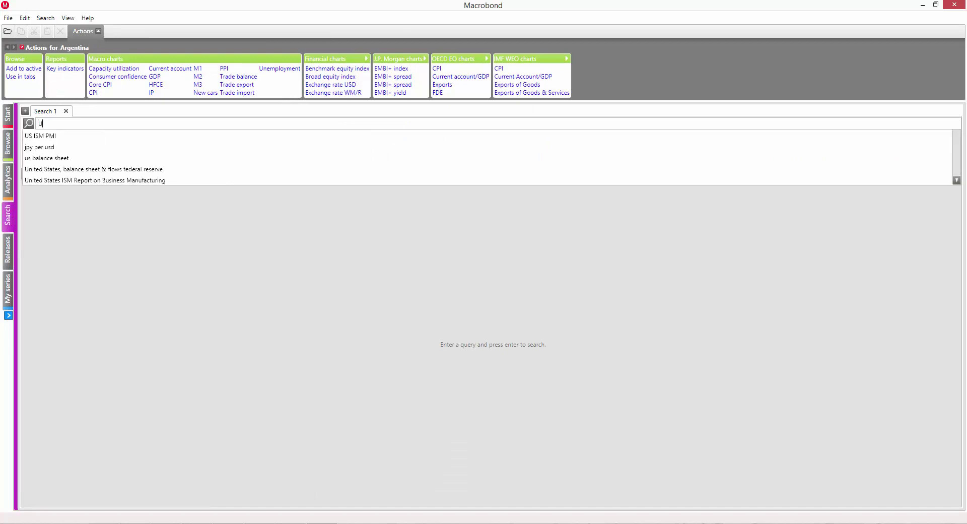
Step: Search for US PCE and filter results to source U.S. Bureau of Economic Analysis (BEA)
{"action": "type", "text": "S PCE"}
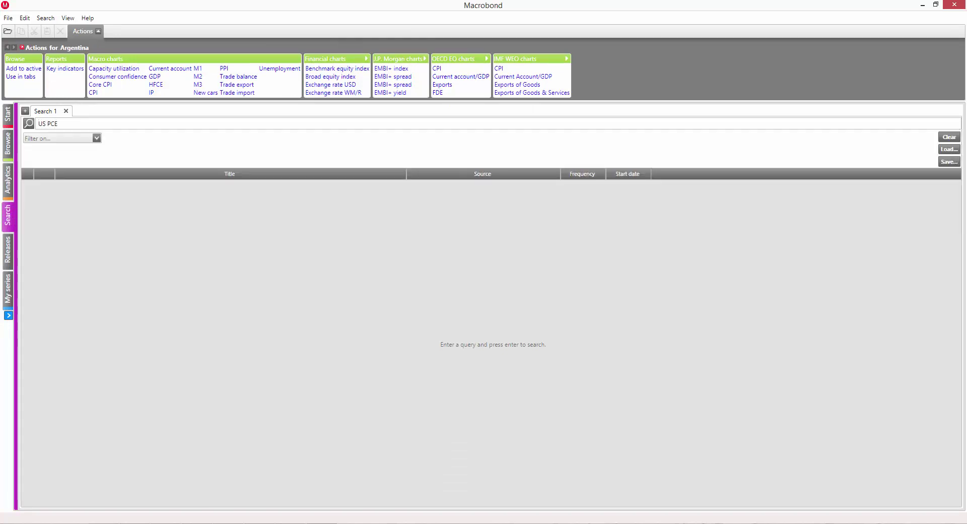
{"action": "key", "text": "Return"}
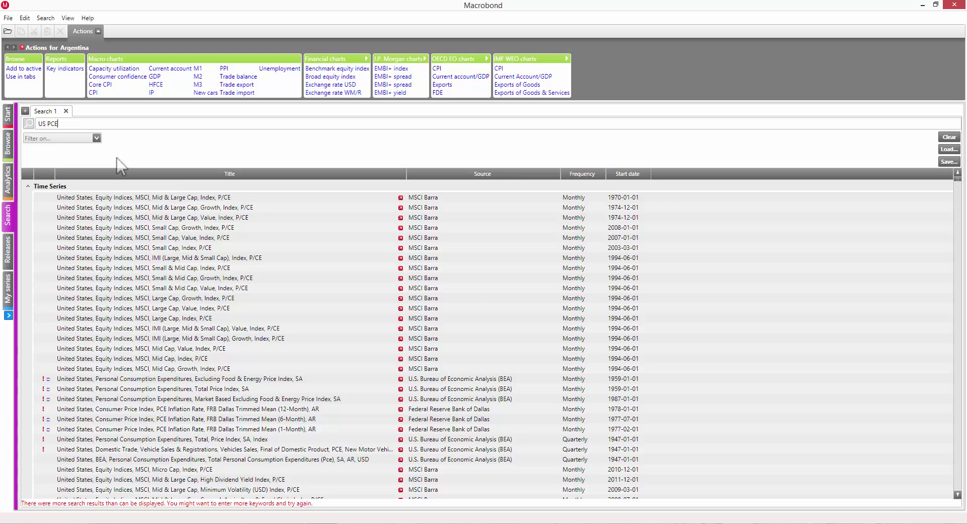
{"action": "left_click", "coordinate": [96, 139]}
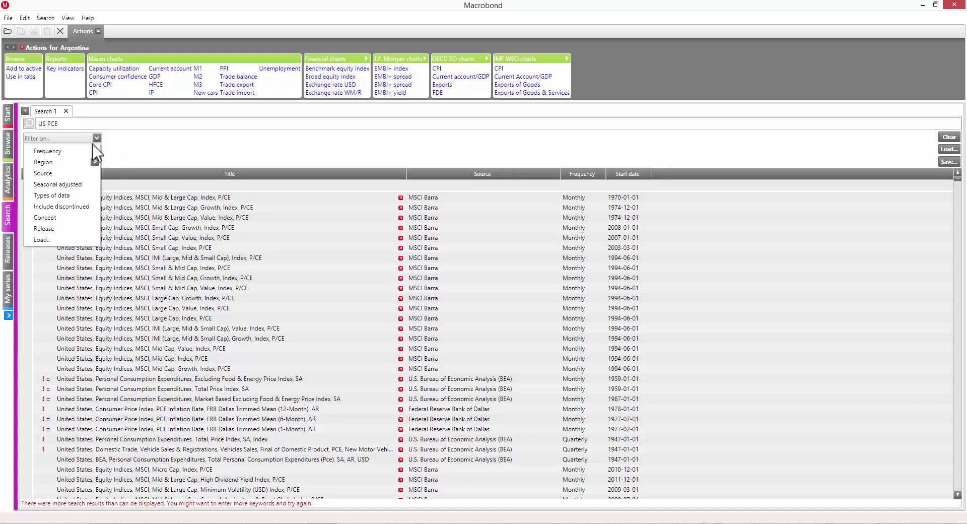
{"action": "left_click", "coordinate": [61, 175]}
{"action": "type", "text": "BEA"}
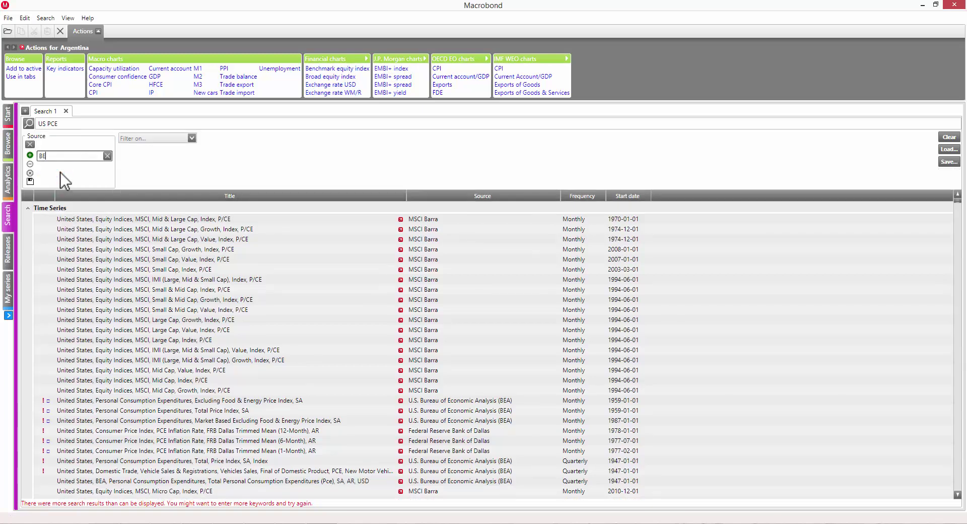
{"action": "left_click", "coordinate": [59, 171]}
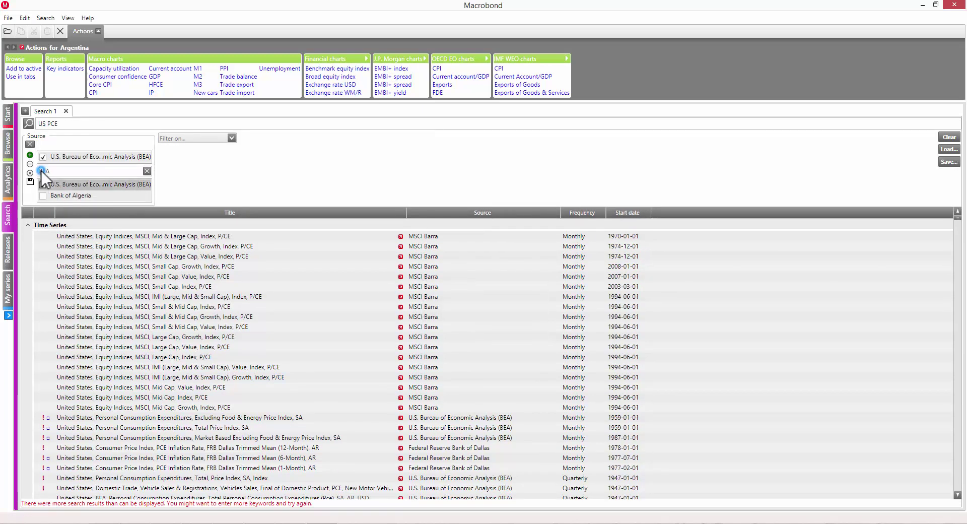
{"action": "left_click", "coordinate": [29, 124]}
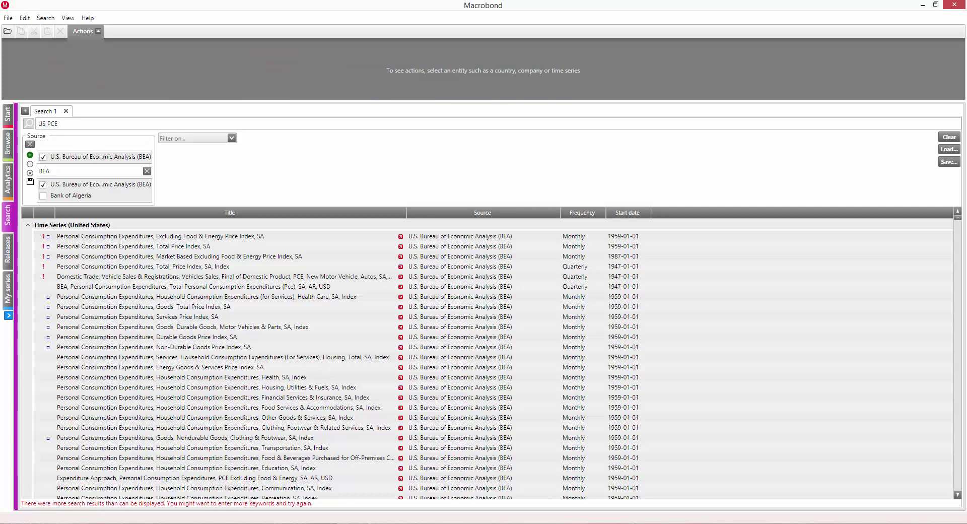
Step: Locate the PCE Excluding Food & Energy Price Index in the Country & Region tree, then view Releases
{"action": "left_click", "coordinate": [258, 234]}
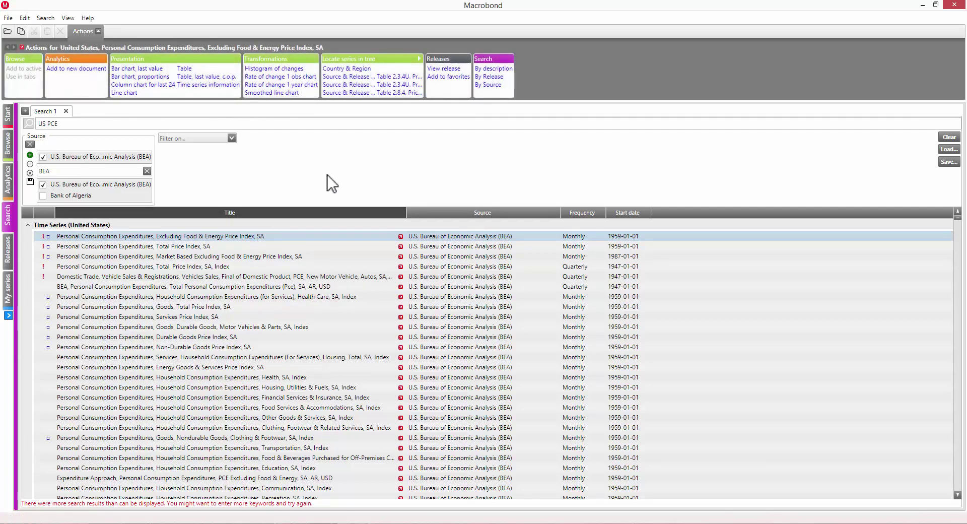
{"action": "left_click", "coordinate": [348, 70]}
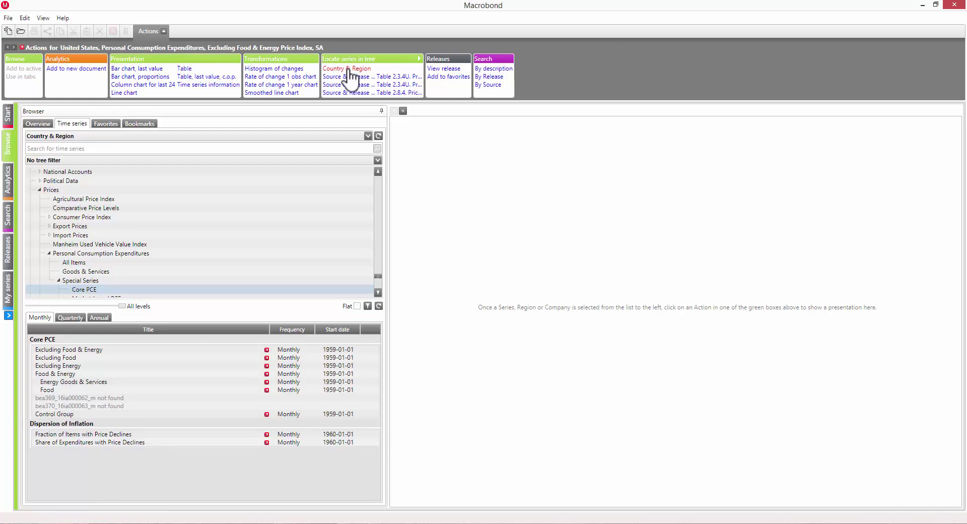
{"action": "left_click", "coordinate": [9, 248]}
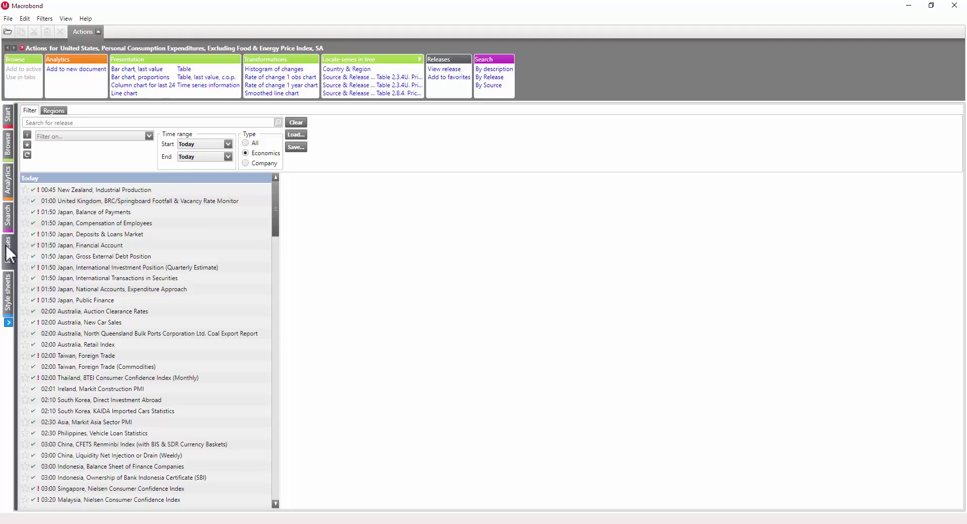
Step: View details of the 01:50 Japan, National Accounts, Expenditure Approach release
{"action": "left_click", "coordinate": [71, 287]}
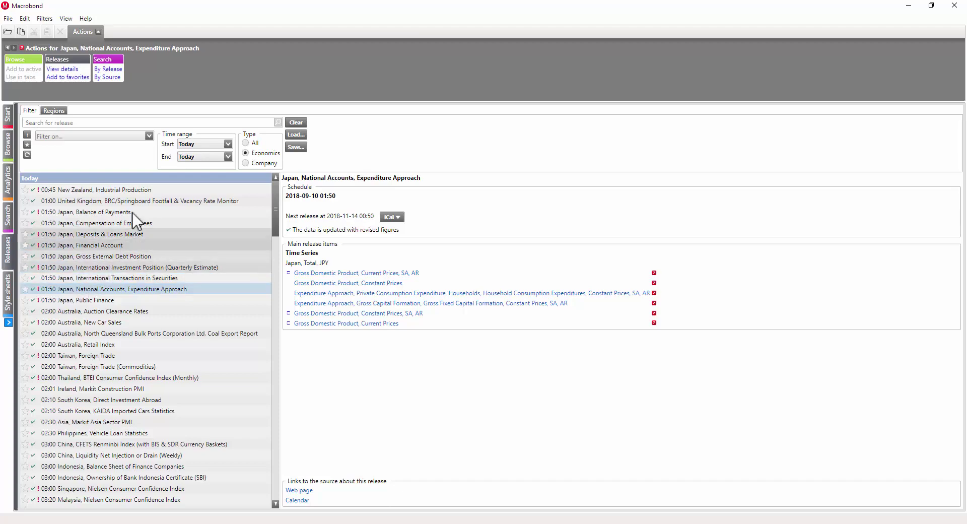
{"action": "left_click", "coordinate": [149, 136]}
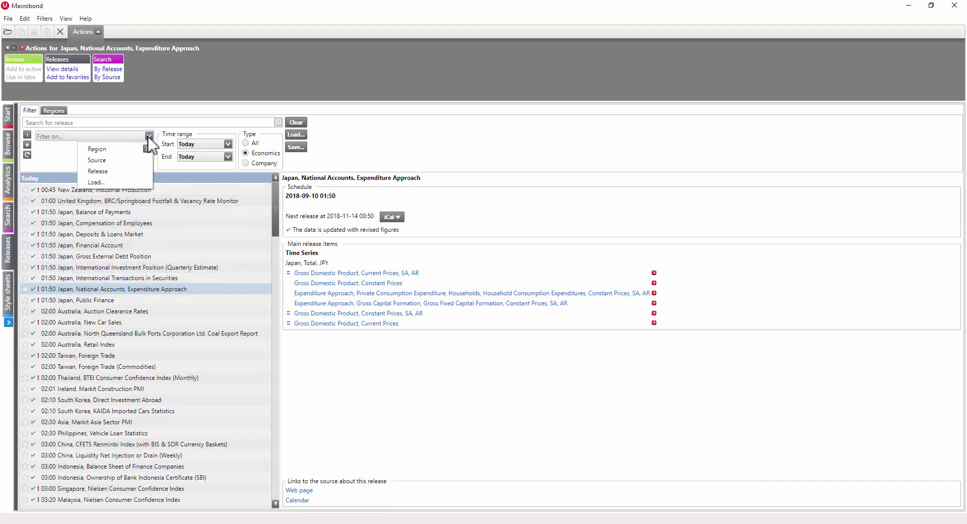
{"action": "left_click", "coordinate": [150, 137]}
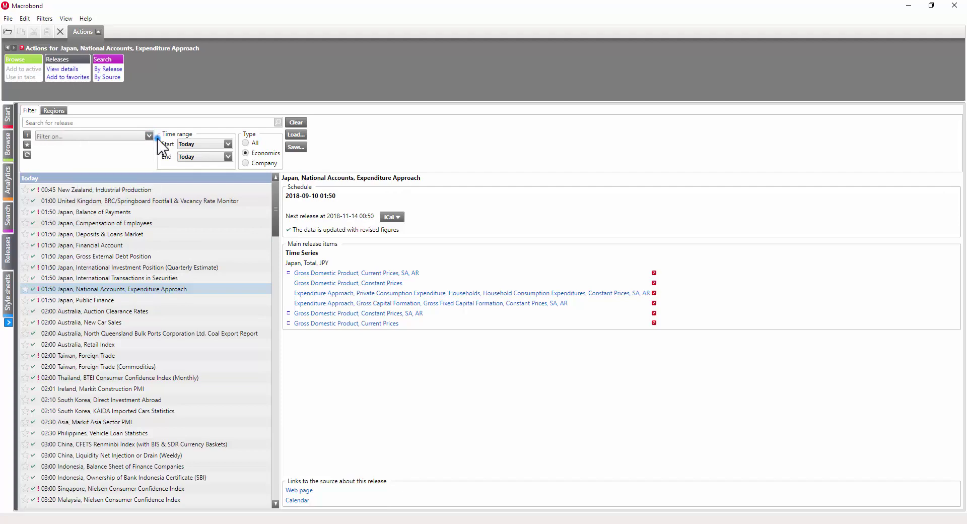